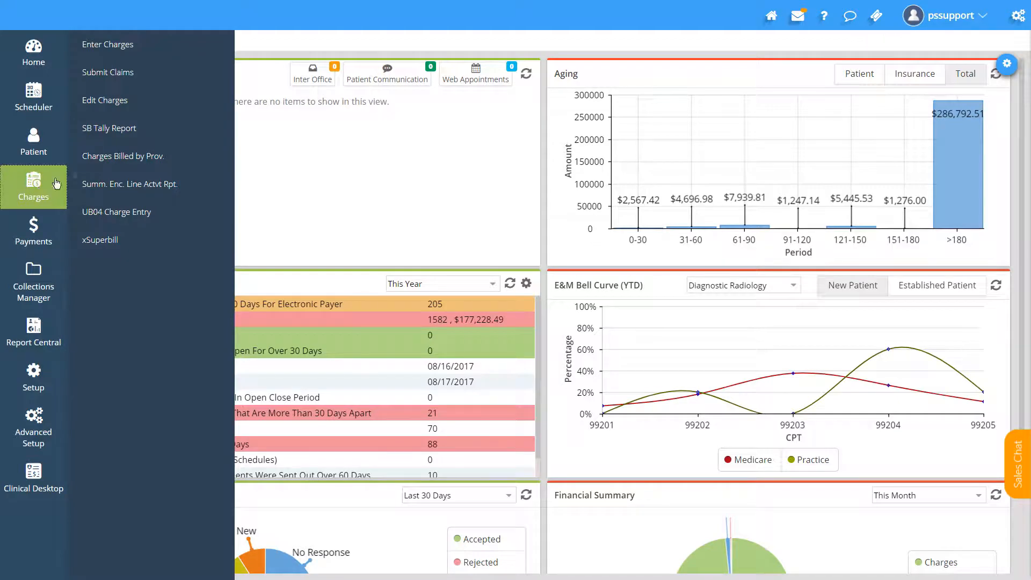
Step: Open the charge entry screen and load the patient appointments for 08/09/2017
left_click(36, 179)
left_click(120, 51)
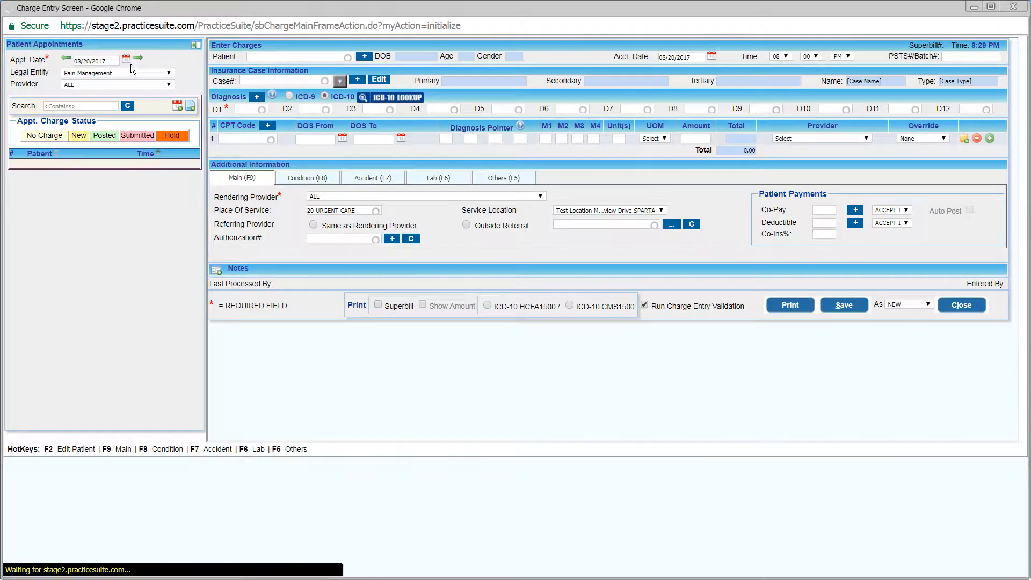
left_click(130, 64)
left_click(75, 123)
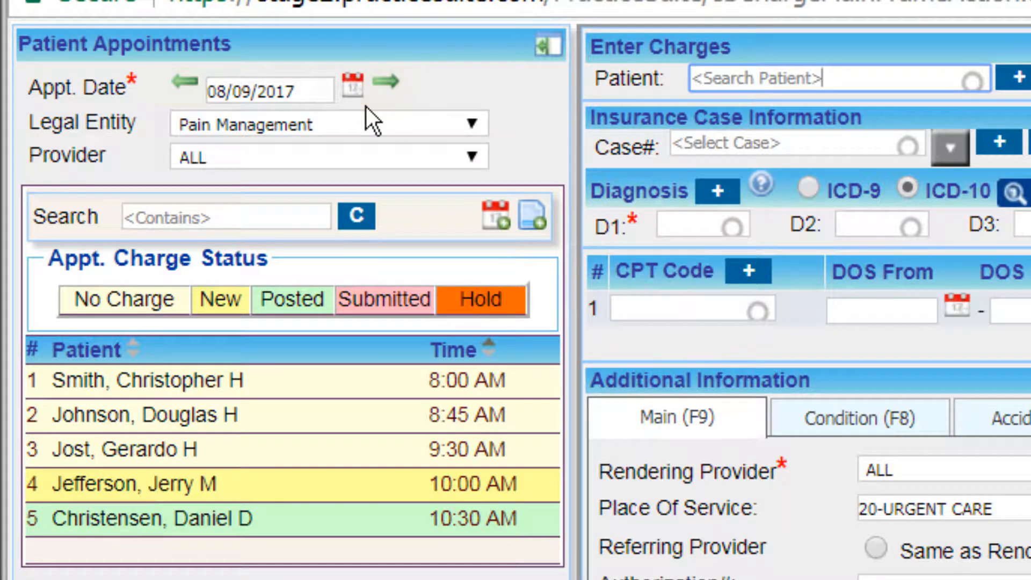
left_click(353, 86)
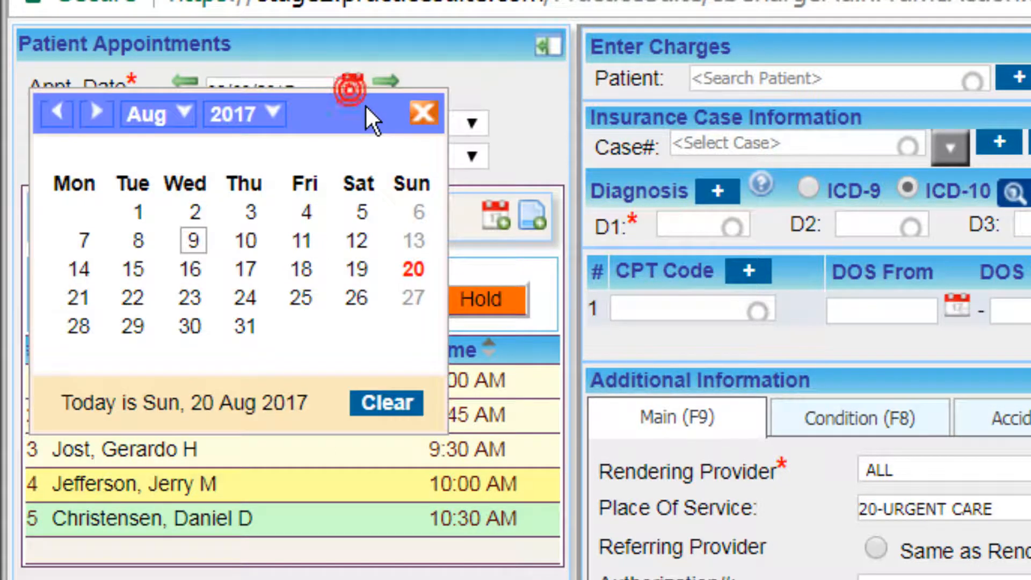
left_click(484, 89)
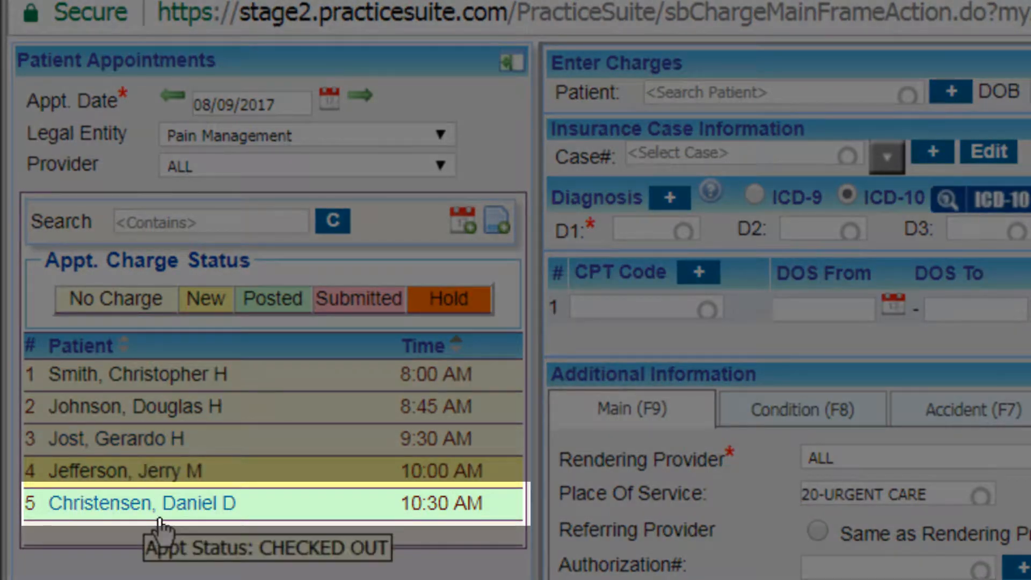
Step: Open the charge of the posted 10:30 AM appointment, followed by that of the new 10:00 AM appointment
left_click(160, 517)
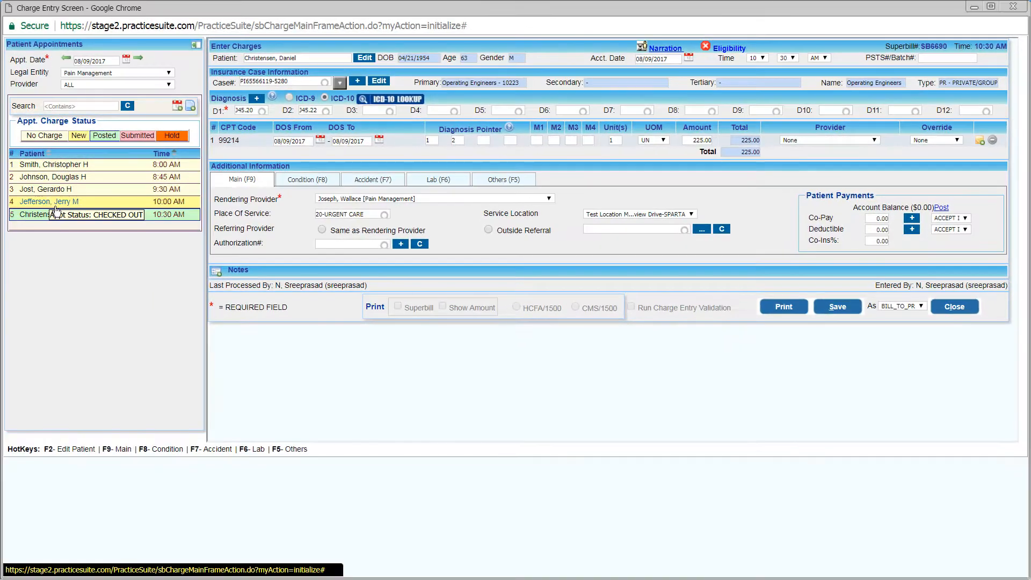
left_click(54, 202)
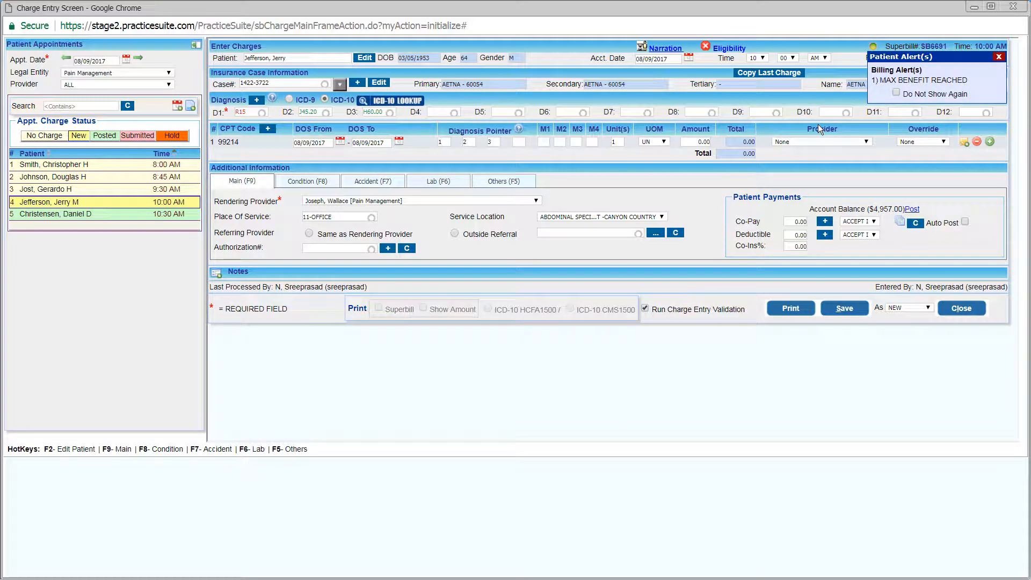
Step: Review the patient's recalls and alerts list and read through the visit's narration report
left_click(901, 79)
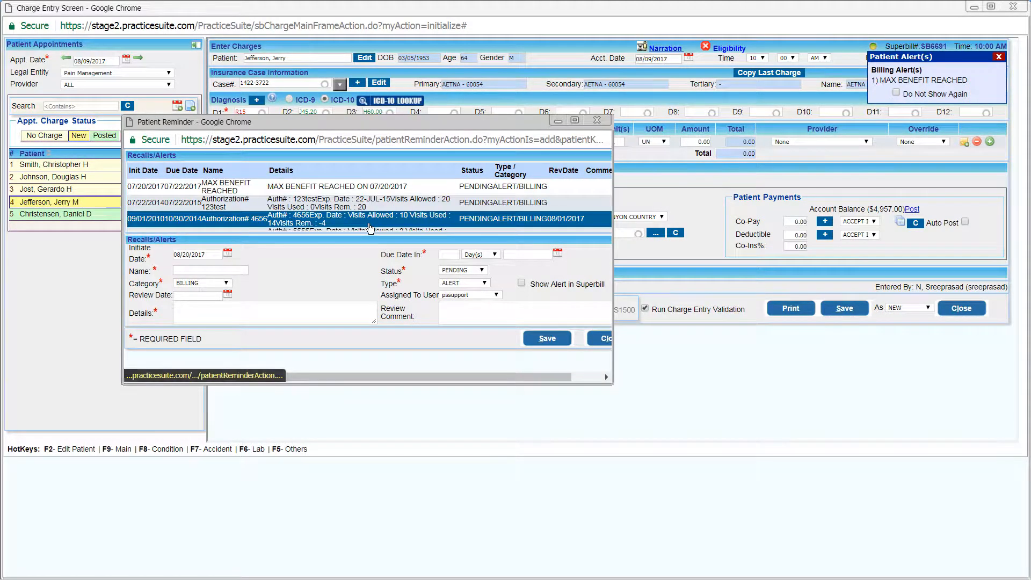
scroll(370, 220, "down", 3)
left_click(596, 120)
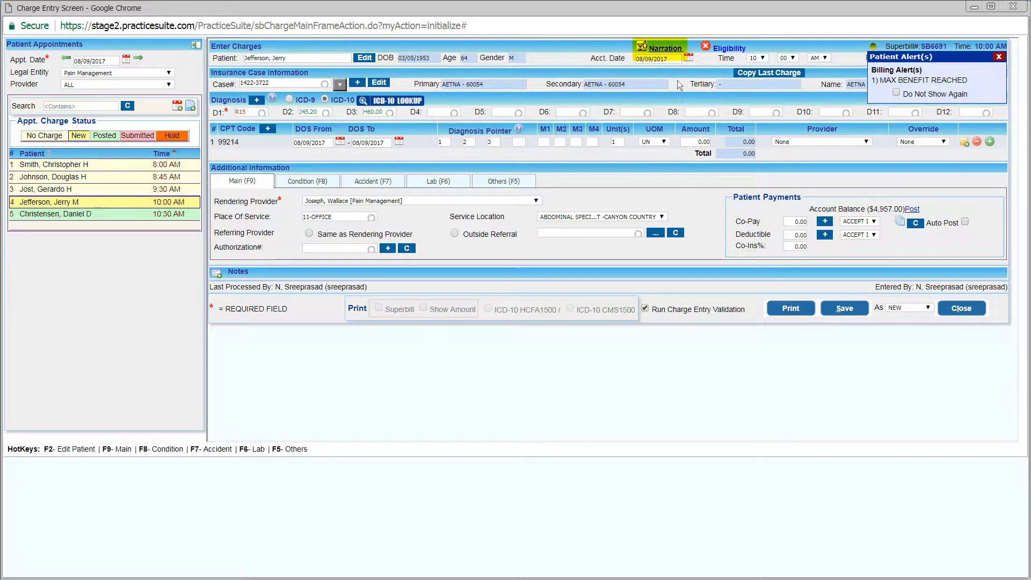
left_click(670, 57)
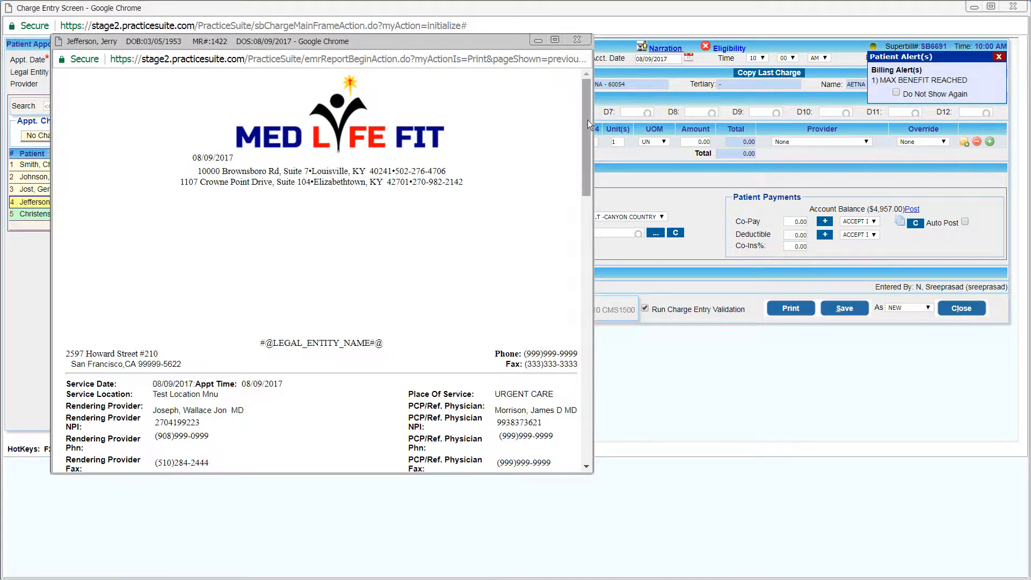
left_click_drag(588, 120, 594, 228)
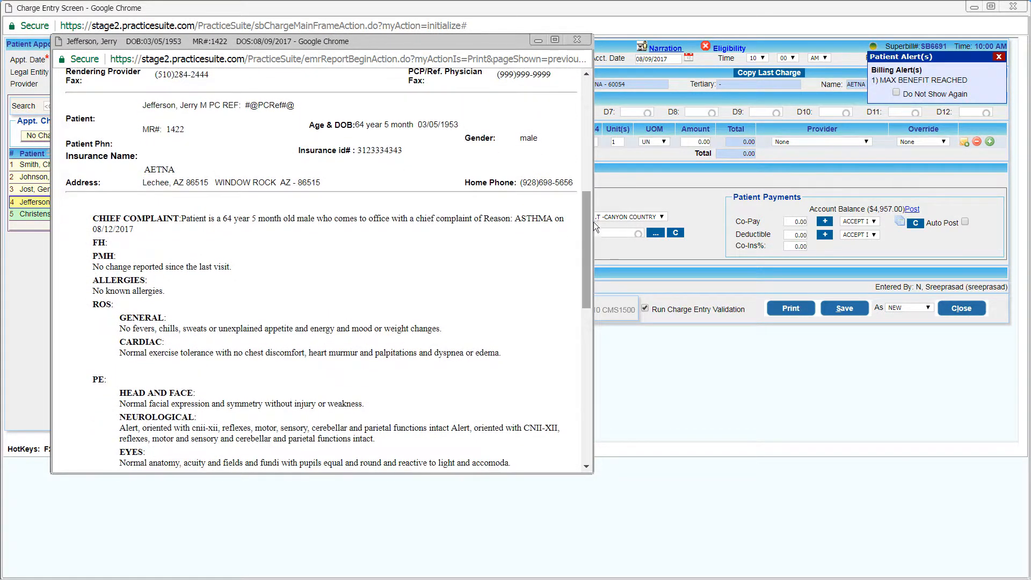
left_click(577, 39)
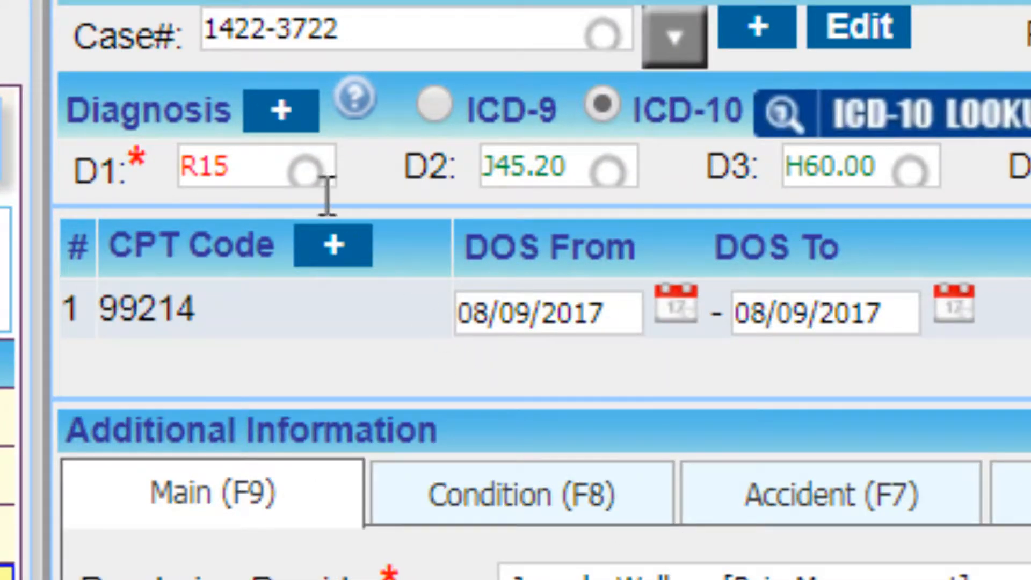
Step: Replace the primary diagnosis D1 with the specific ICD-10 code R15.0, Incomplete defecation
left_click(315, 189)
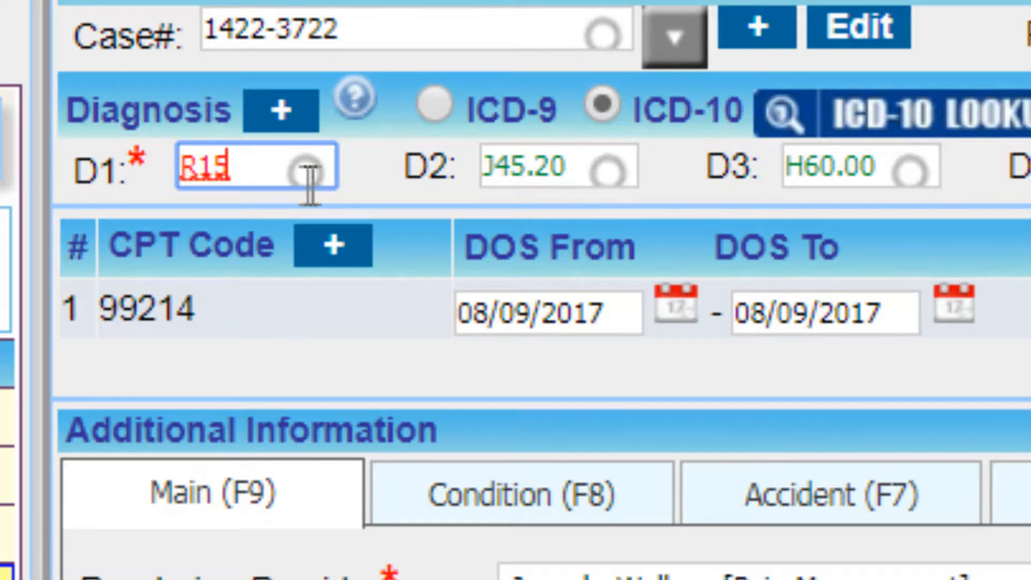
double_click(309, 188)
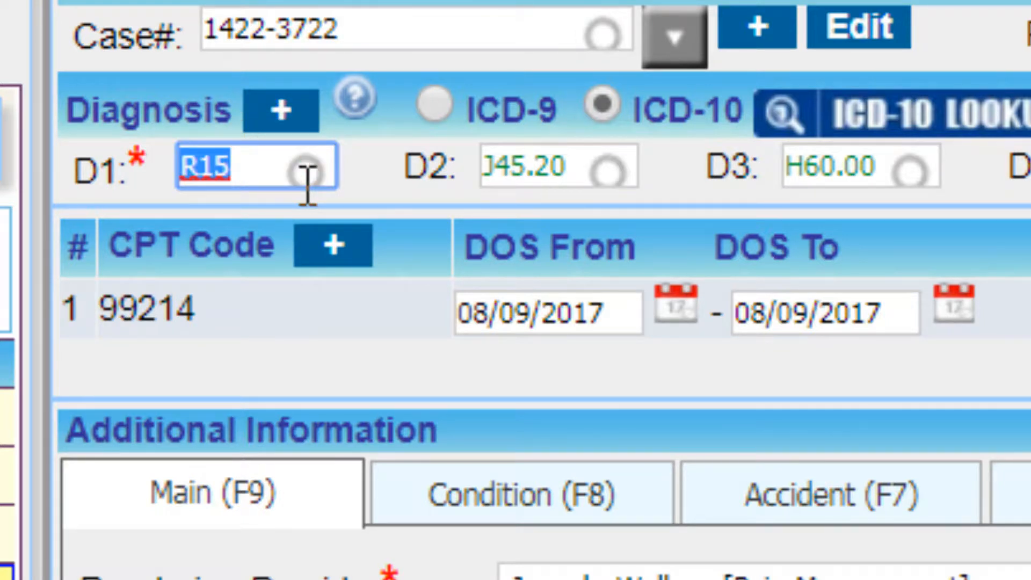
left_click(308, 186)
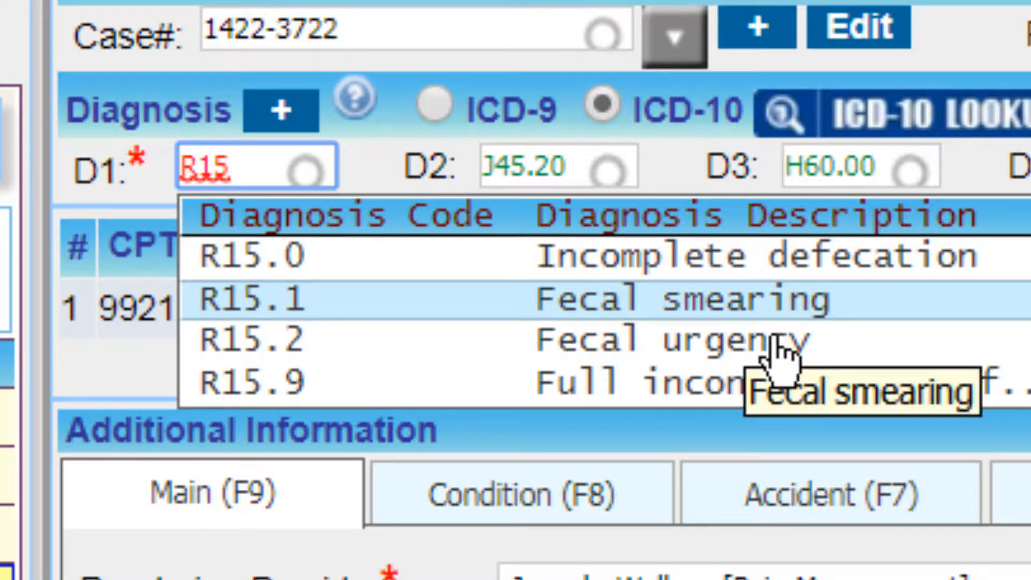
key("Up")
key("Return")
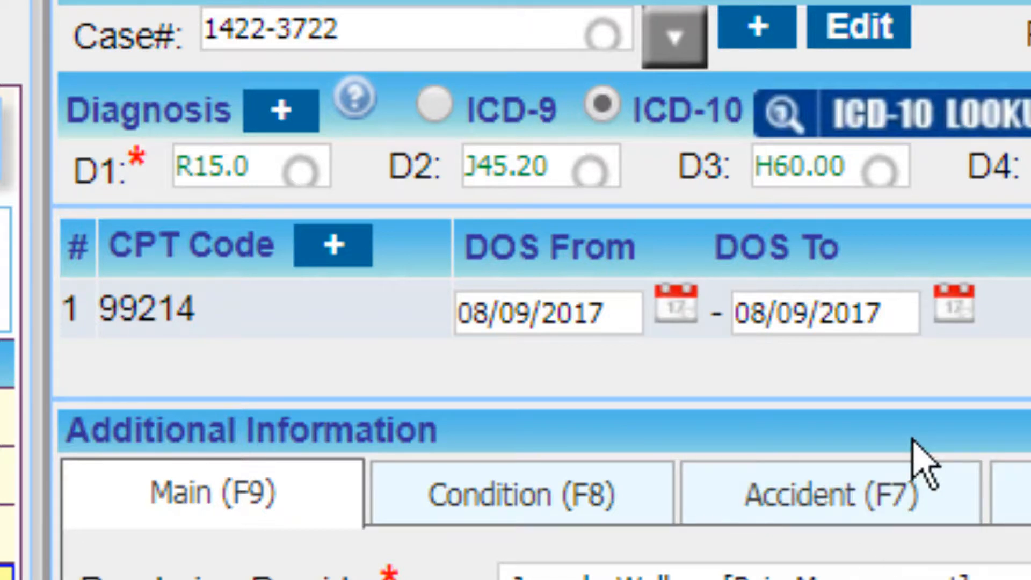
Step: Reselect CPT code 99214, EP LVL 4 DETAILED, on charge line 1 and view the form for adding a new CPT code
left_click(286, 336)
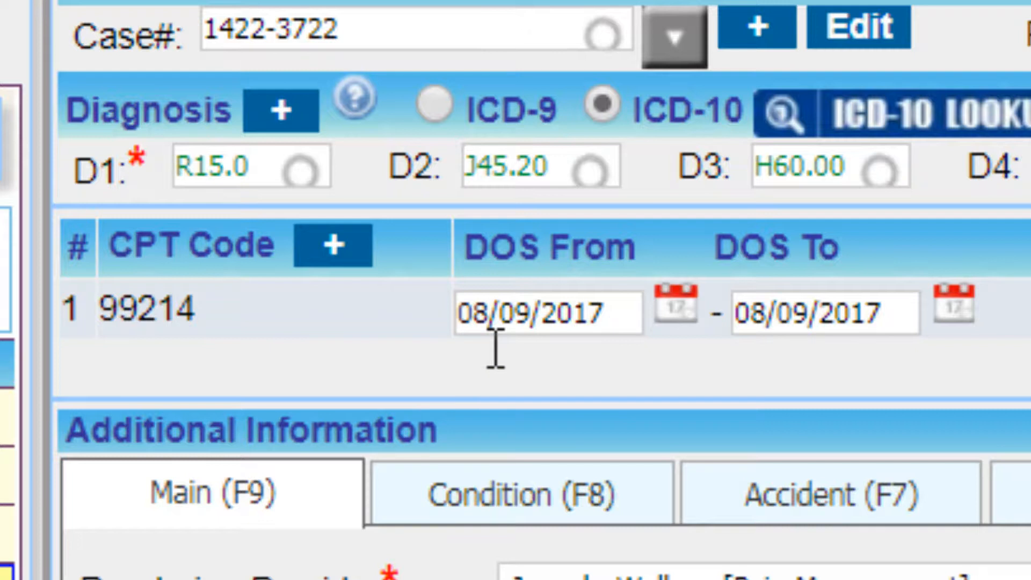
left_click(309, 304)
left_click(237, 322)
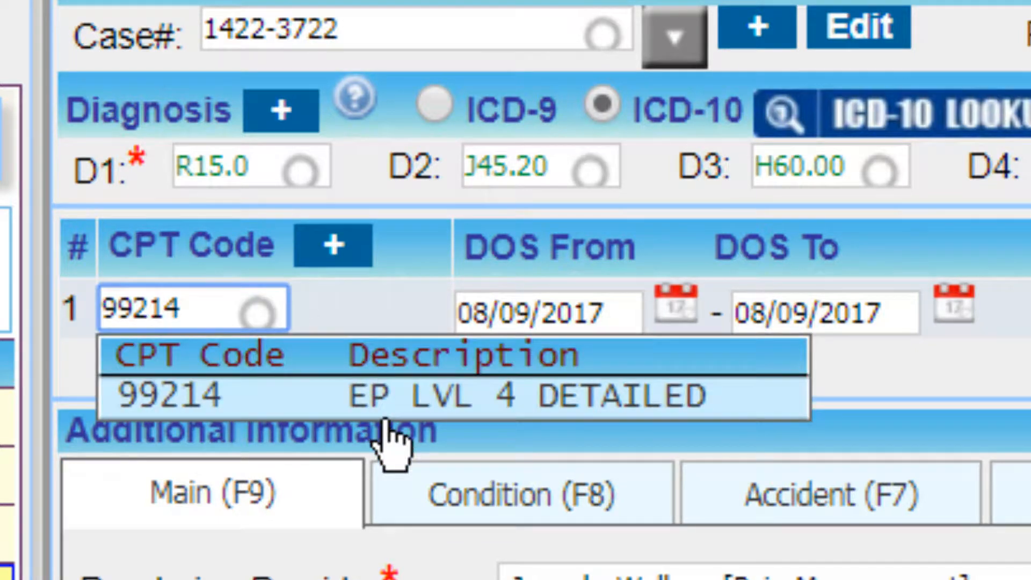
left_click(458, 397)
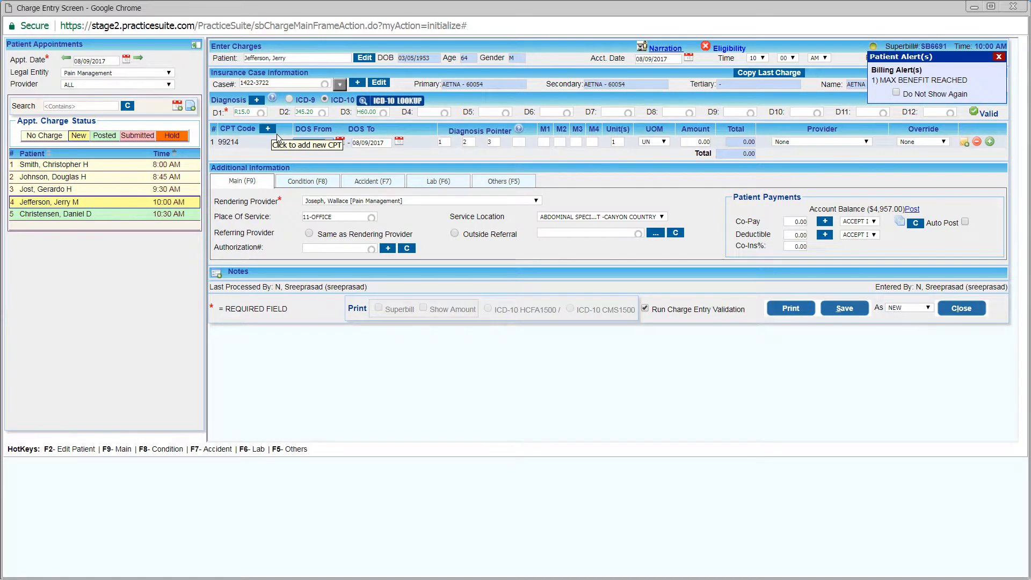
left_click(276, 134)
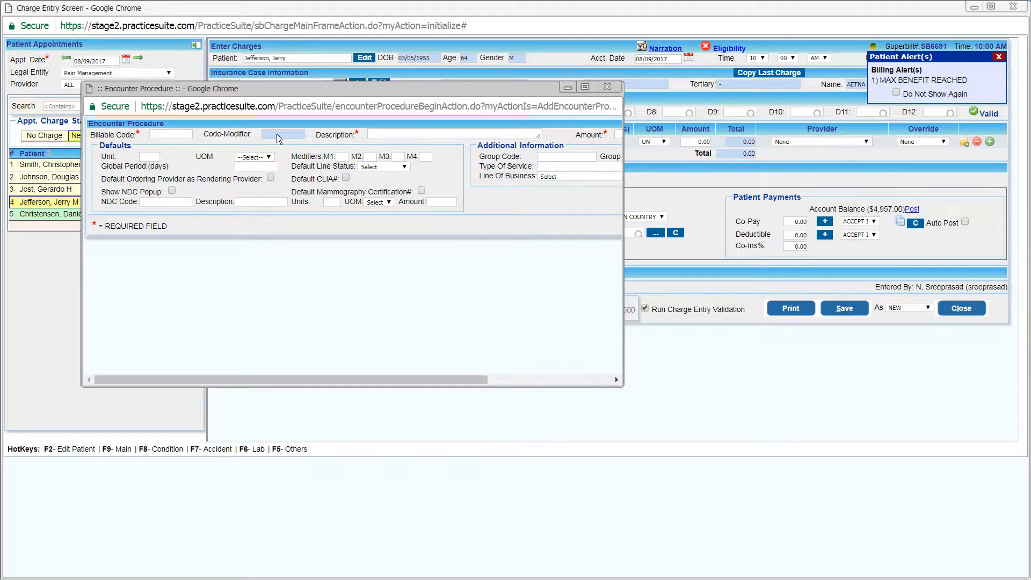
left_click(607, 87)
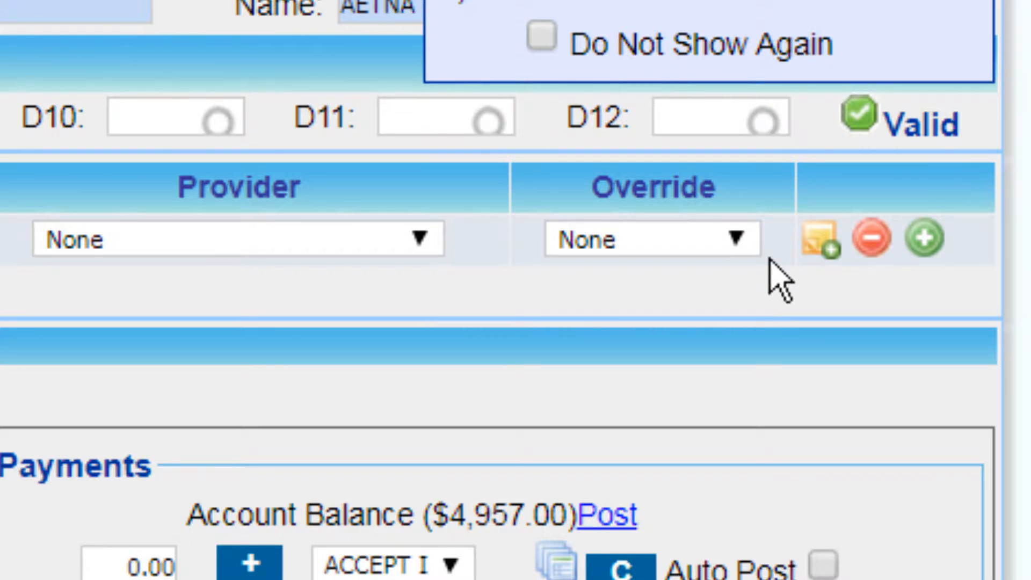
Step: Try the ADMIN_CODE and BILL_TO_GR overrides on the 99214 charge line
left_click(741, 236)
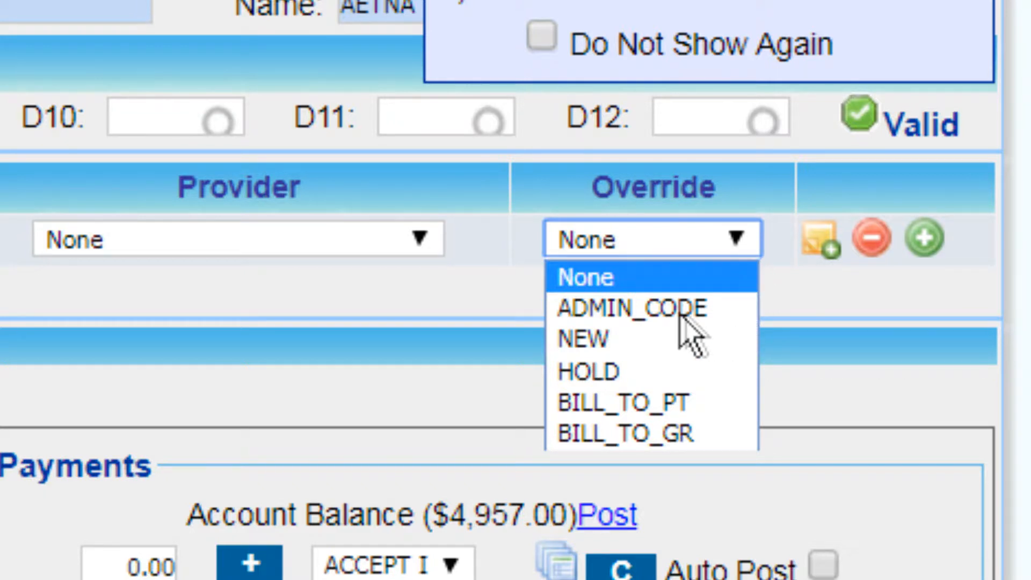
left_click(664, 308)
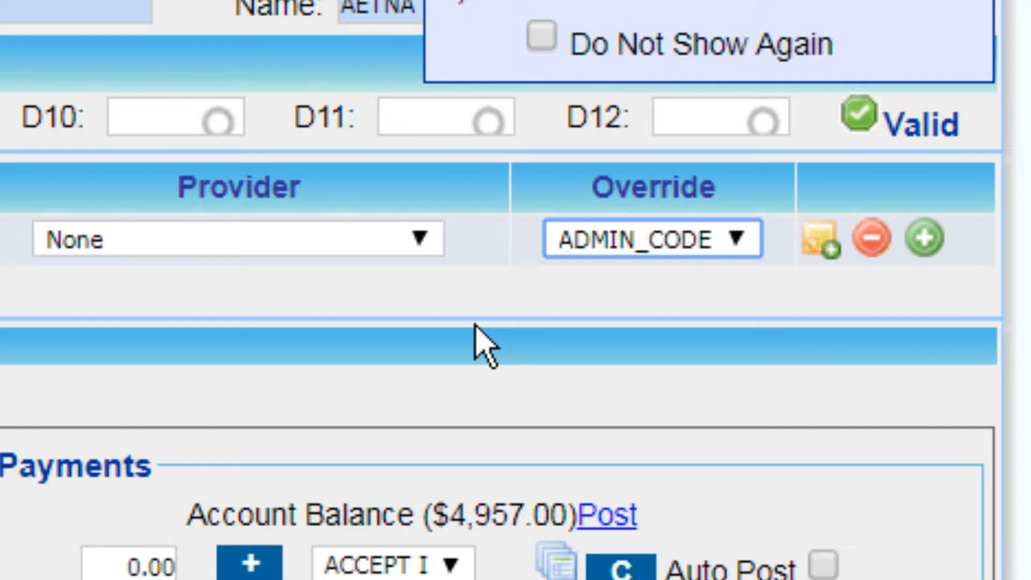
left_click(692, 246)
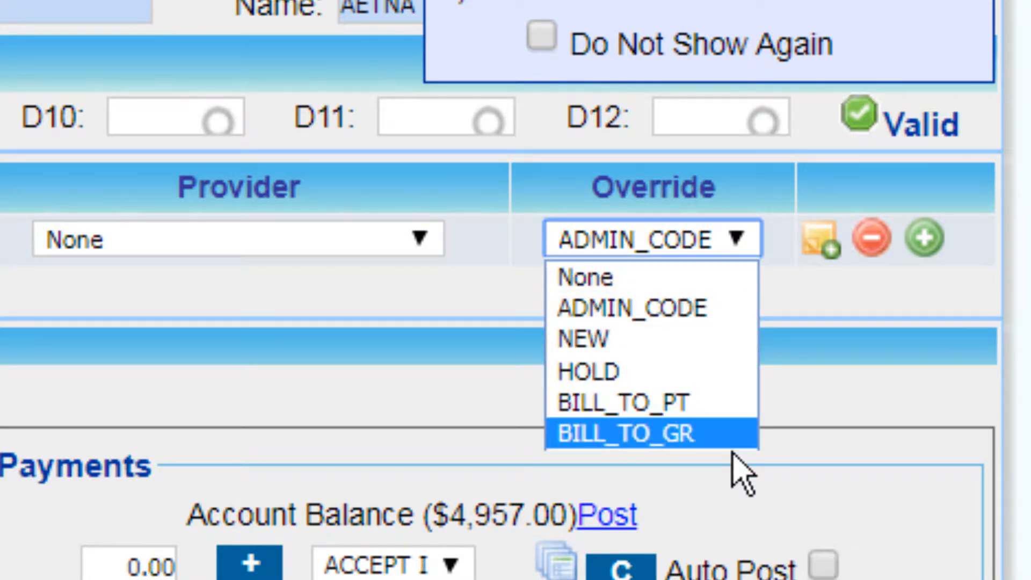
left_click(714, 433)
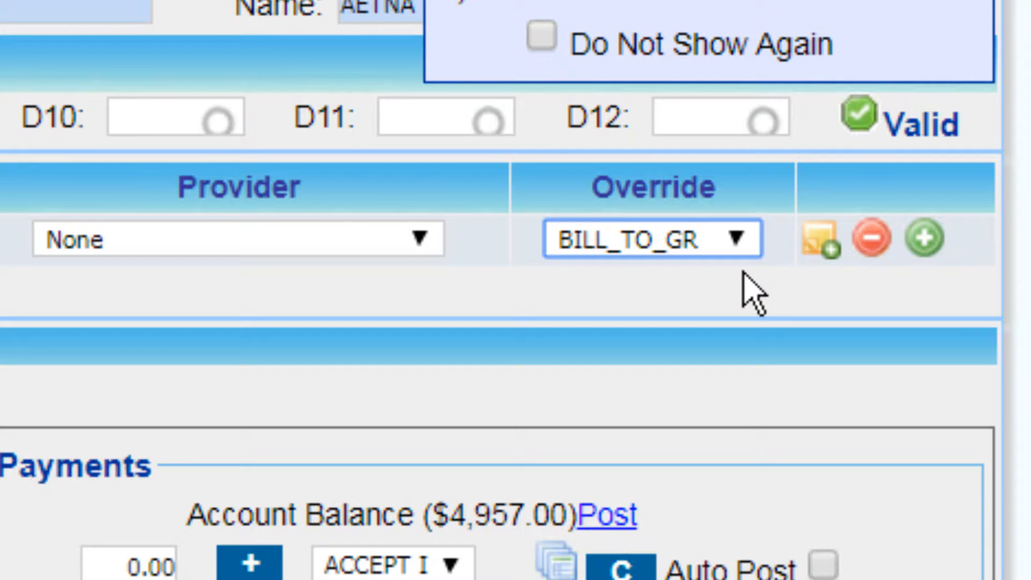
Step: Set the override of the 99214 charge line to HOLD
left_click(583, 237)
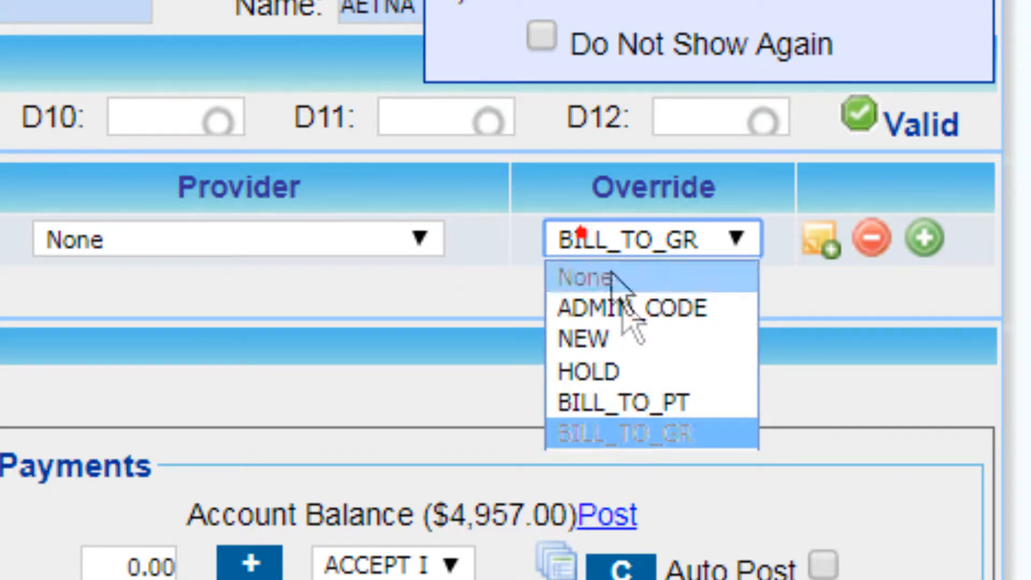
left_click(665, 374)
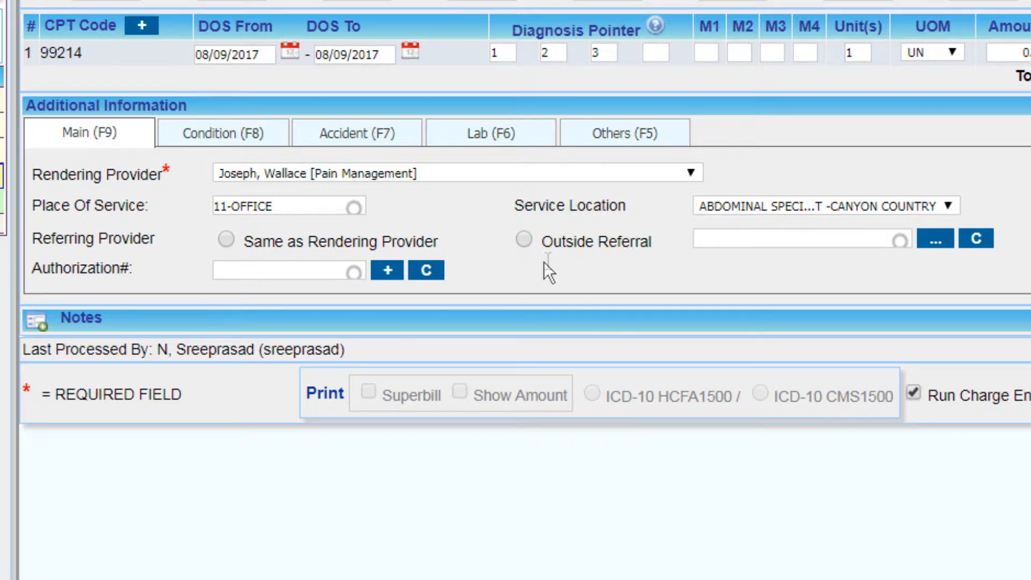
Step: Try Same as Rendering Provider, settle on Outside Referral for the referring provider, and view the available authorization numbers
left_click(237, 242)
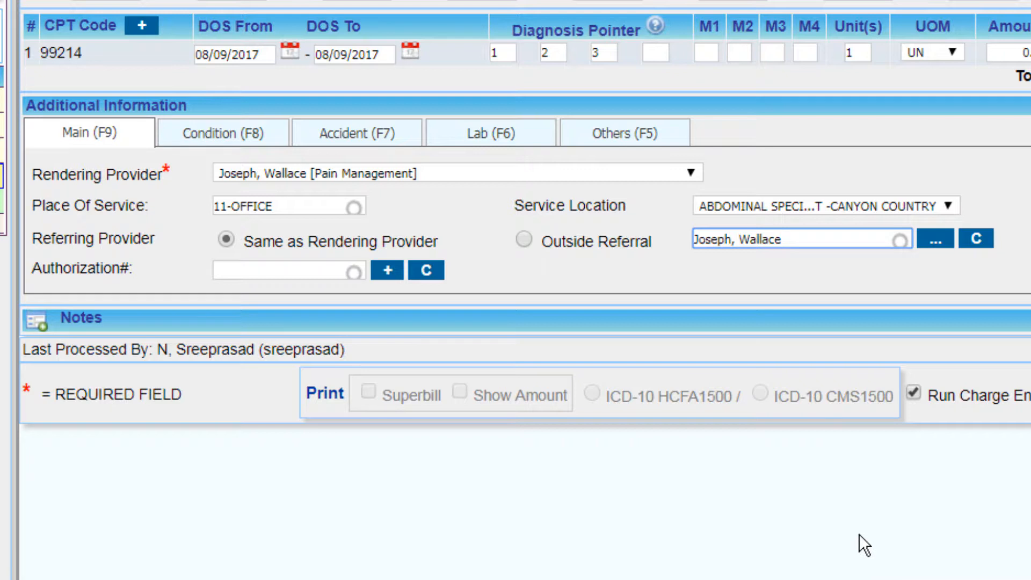
left_click(538, 248)
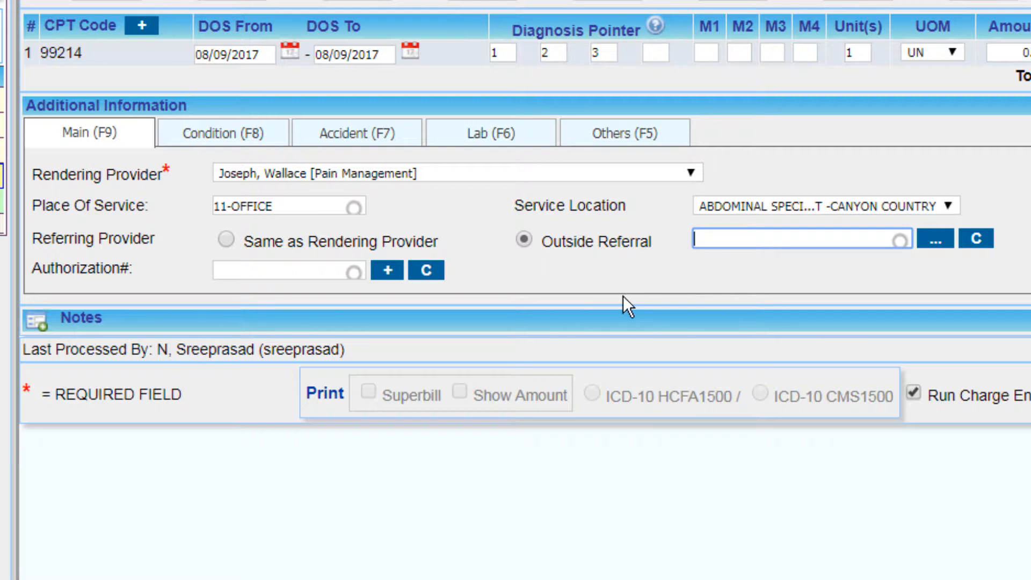
left_click(310, 271)
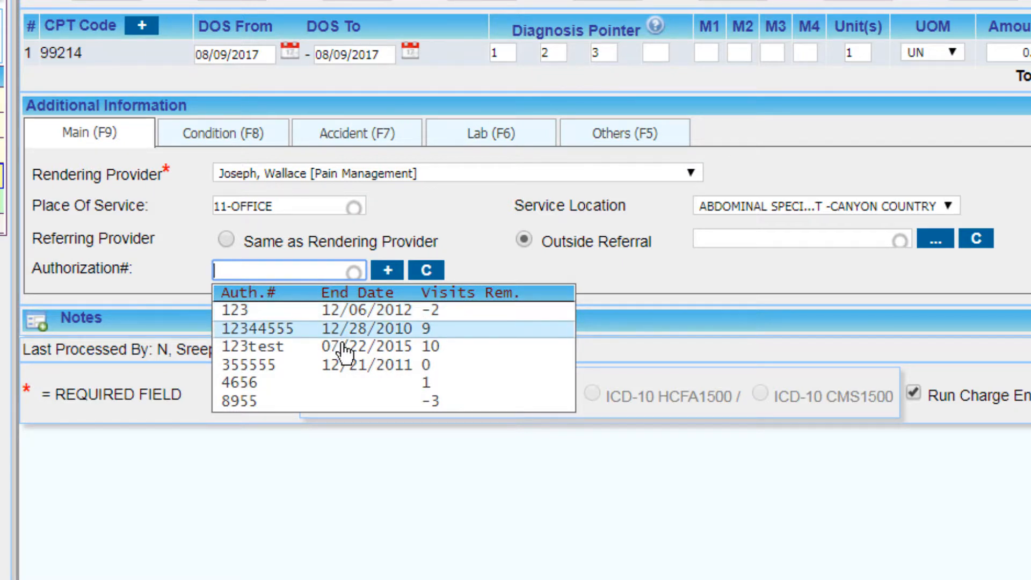
left_click(409, 249)
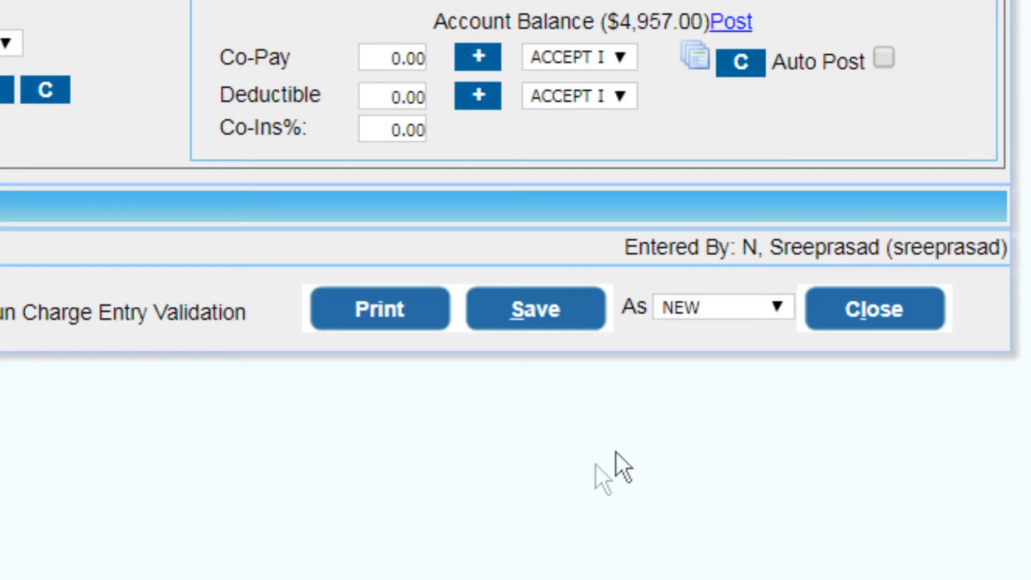
Step: Set the status the charge is saved as to HOLD
left_click(751, 320)
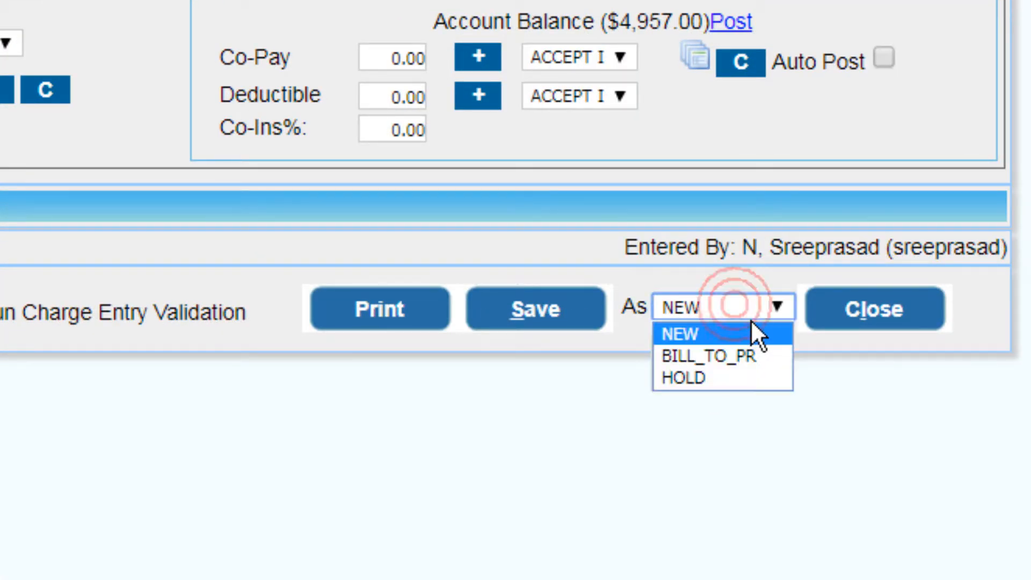
left_click(775, 367)
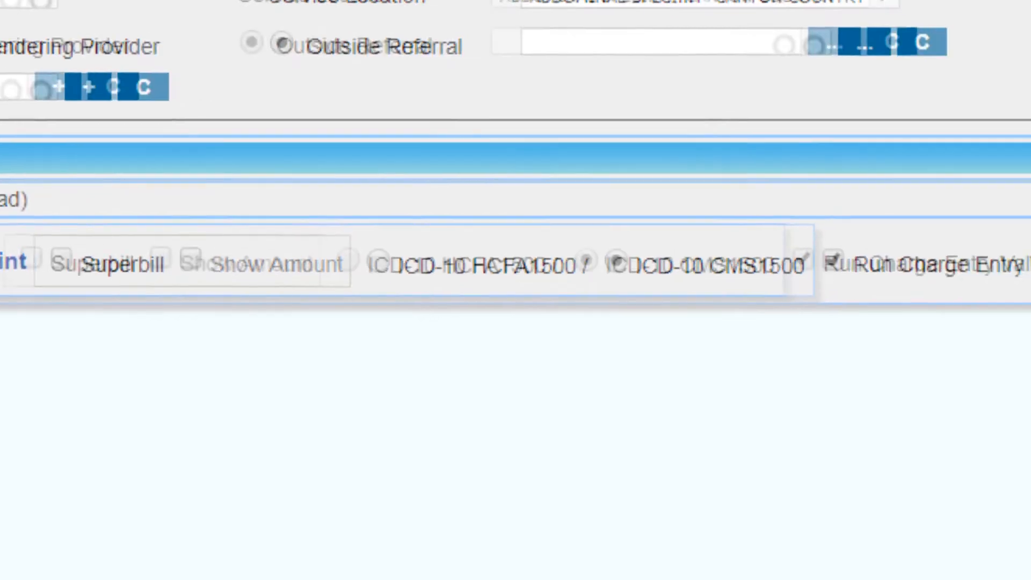
left_click(795, 309)
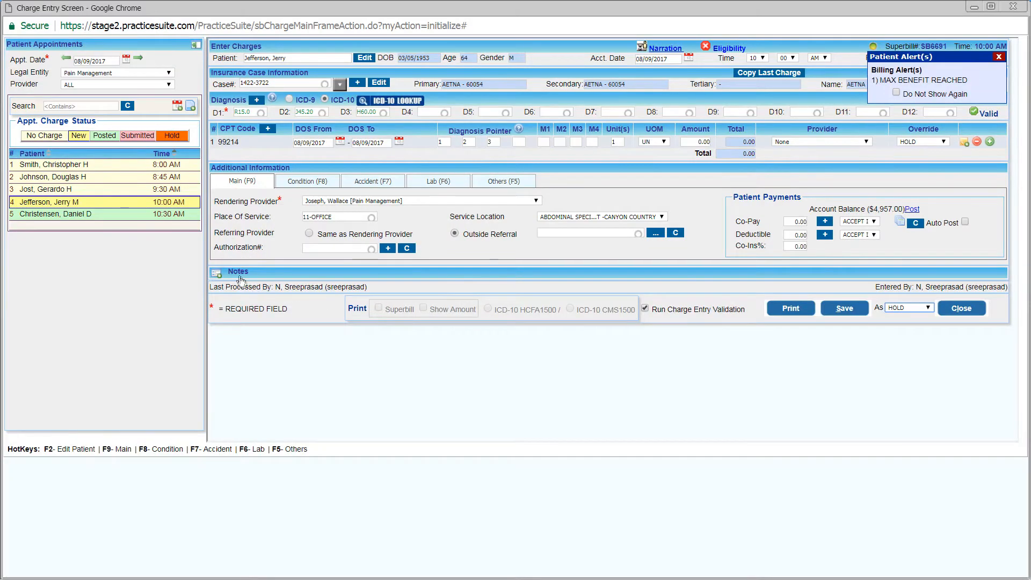
Step: Expand the charge's notes section and place the cursor in the general Notes field
left_click(239, 273)
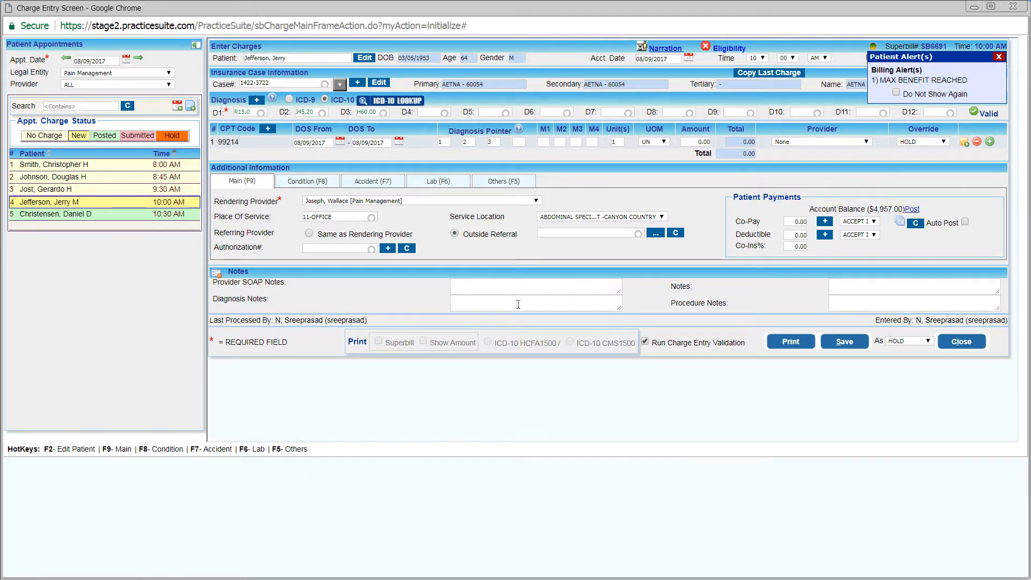
left_click(865, 299)
left_click(869, 290)
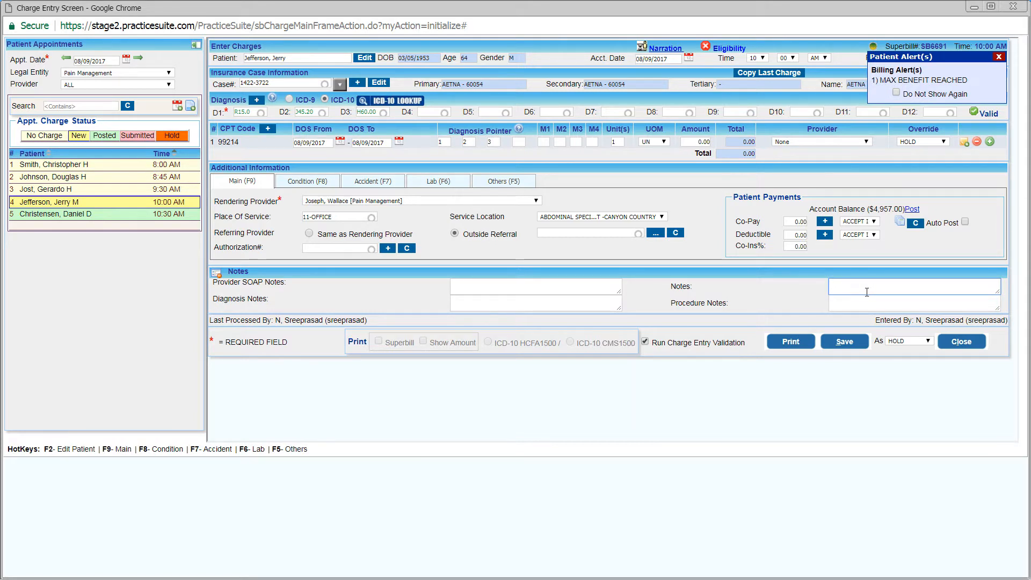
Step: Switch the charge's save status to BILL_TO_PR and back to HOLD
left_click(900, 343)
left_click(904, 358)
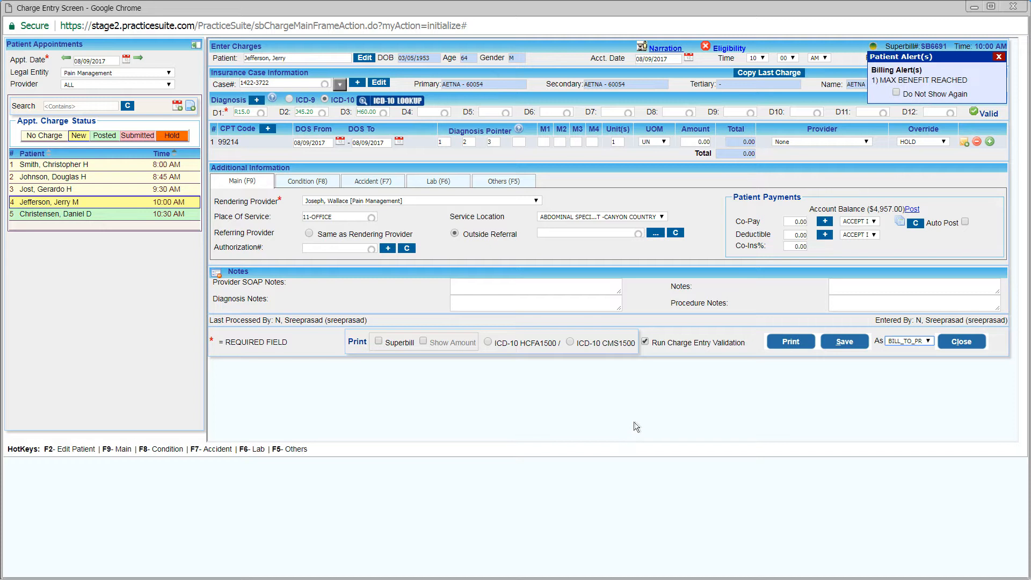
left_click(908, 342)
left_click(904, 367)
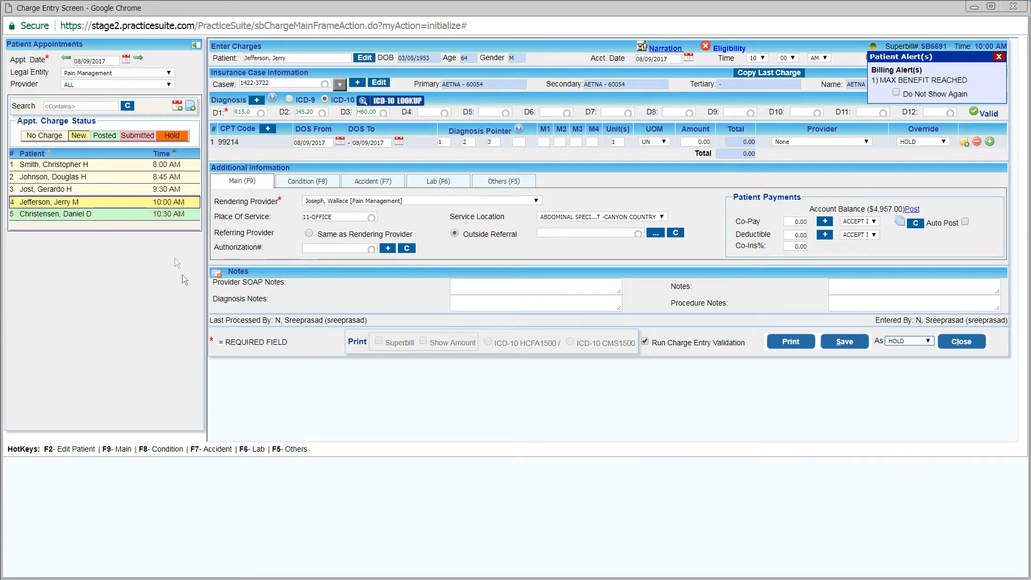